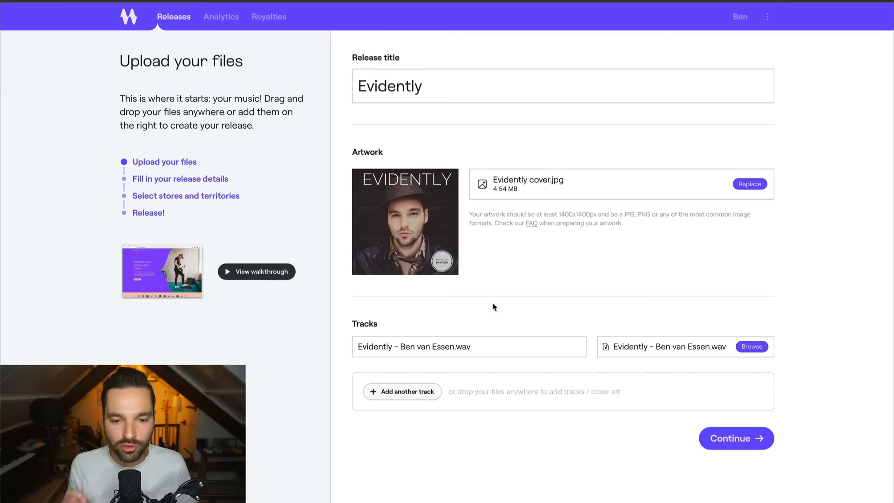
Step: Shorten the uploaded track's title to "Evidently" and continue to the release metadata
{"action": "left_click_drag", "start_coordinate": [492, 347], "coordinate": [393, 351]}
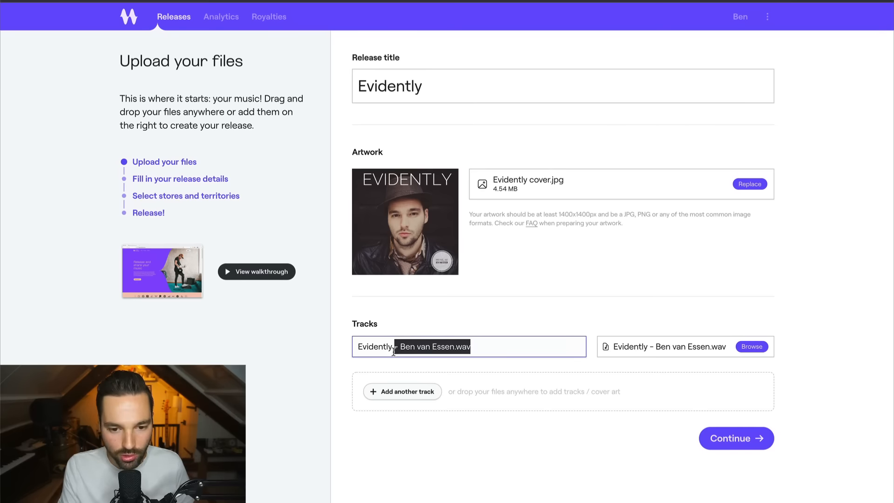
{"action": "key", "text": "BackSpace"}
{"action": "left_click", "coordinate": [515, 304]}
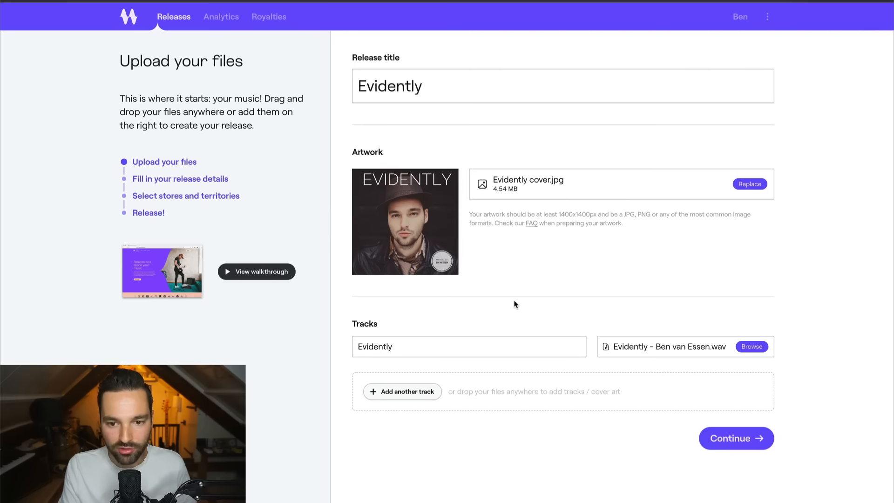
{"action": "left_click", "coordinate": [760, 444]}
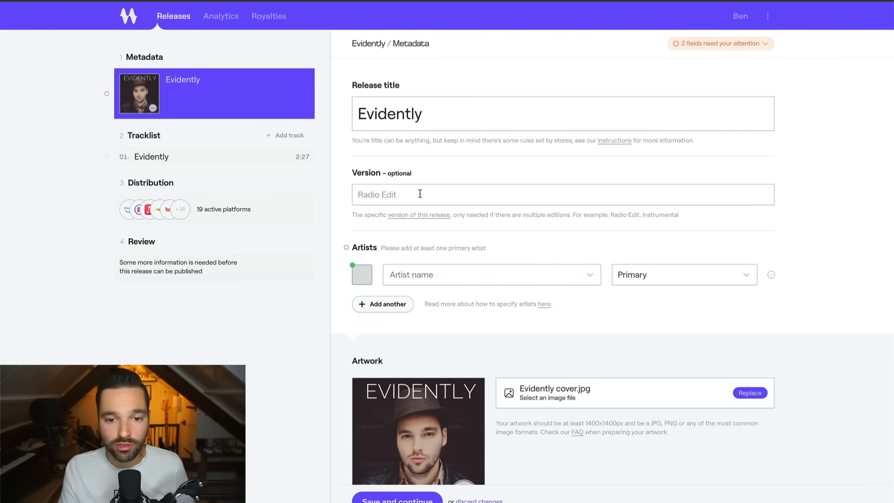
Step: Assign the first suggested artist to the release and keep the artist role as Primary
{"action": "scroll", "coordinate": [483, 240], "scroll_direction": "down", "scroll_amount": 1}
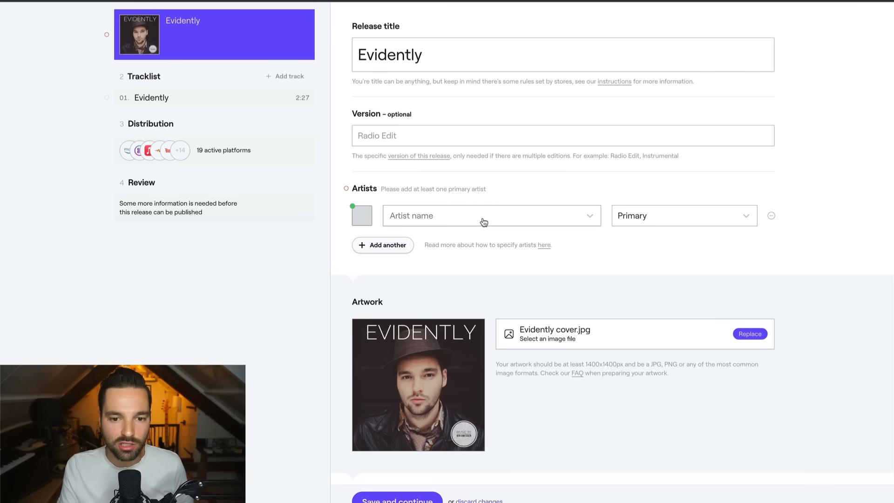
{"action": "left_click", "coordinate": [483, 221]}
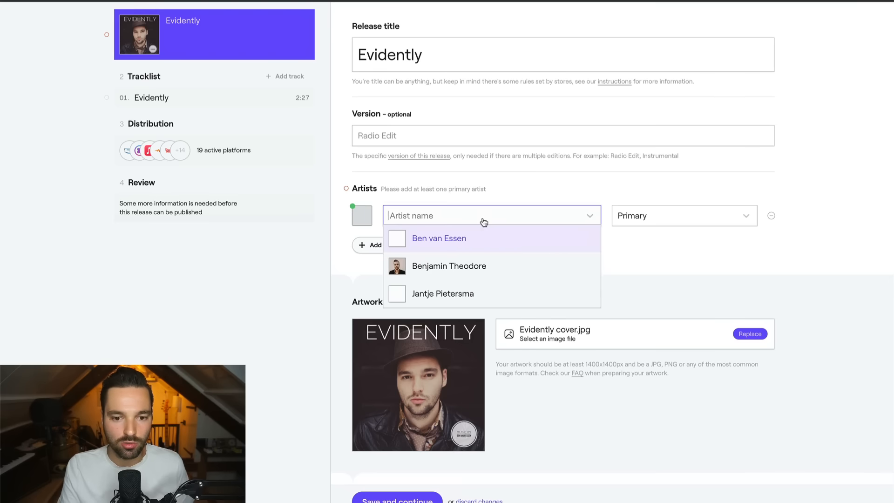
{"action": "left_click", "coordinate": [443, 244]}
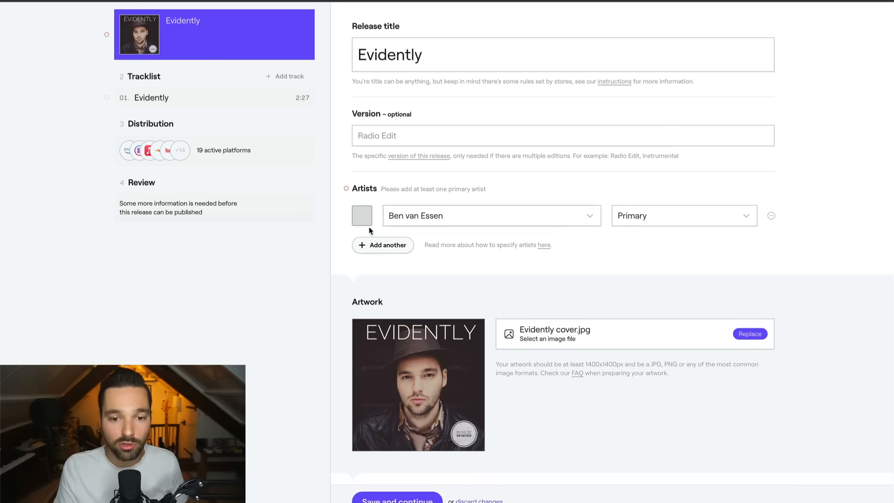
{"action": "left_click", "coordinate": [689, 218]}
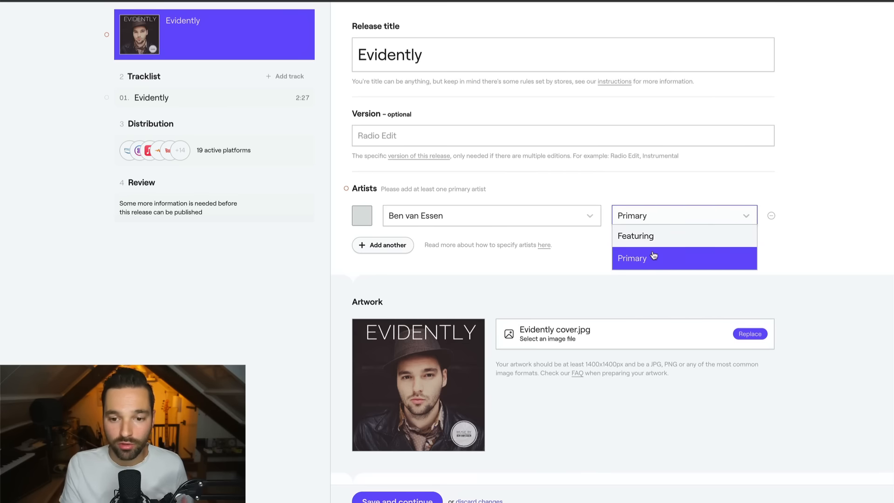
{"action": "left_click", "coordinate": [633, 192]}
Step: Set the release's primary genre to Pop
{"action": "scroll", "coordinate": [540, 235], "scroll_direction": "down", "scroll_amount": 5}
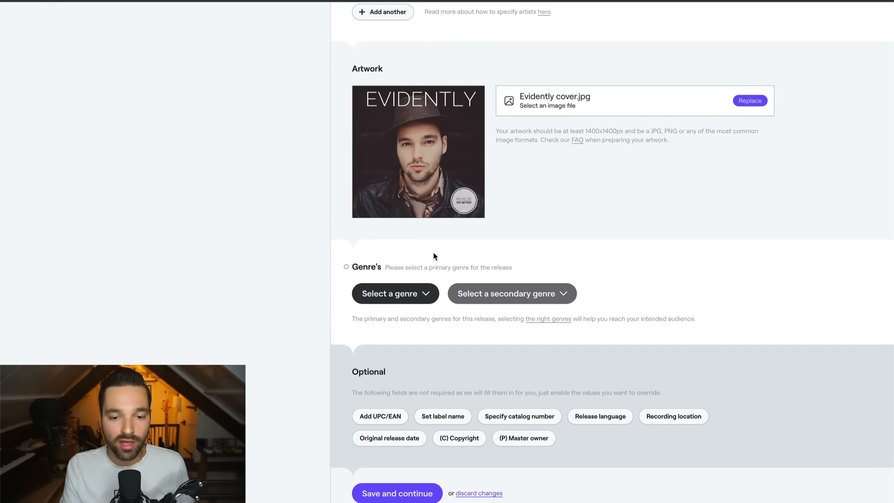
{"action": "left_click", "coordinate": [416, 298]}
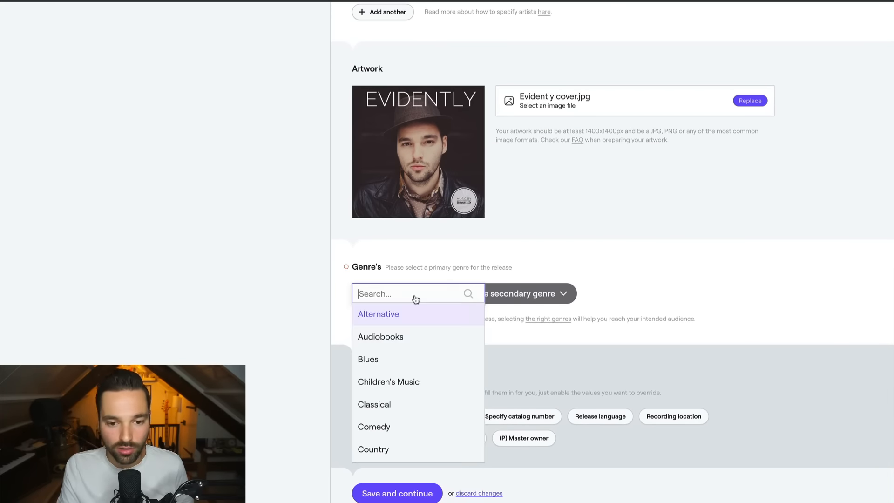
{"action": "type", "text": "pop"}
{"action": "key", "text": "Return"}
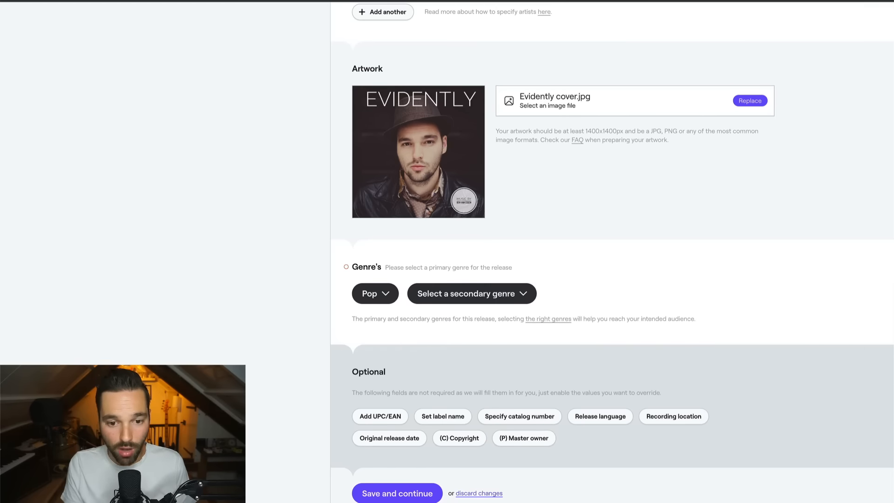
Step: Set the secondary genre to Singer/Songwriter, save the release metadata and continue to the track details
{"action": "left_click", "coordinate": [478, 295]}
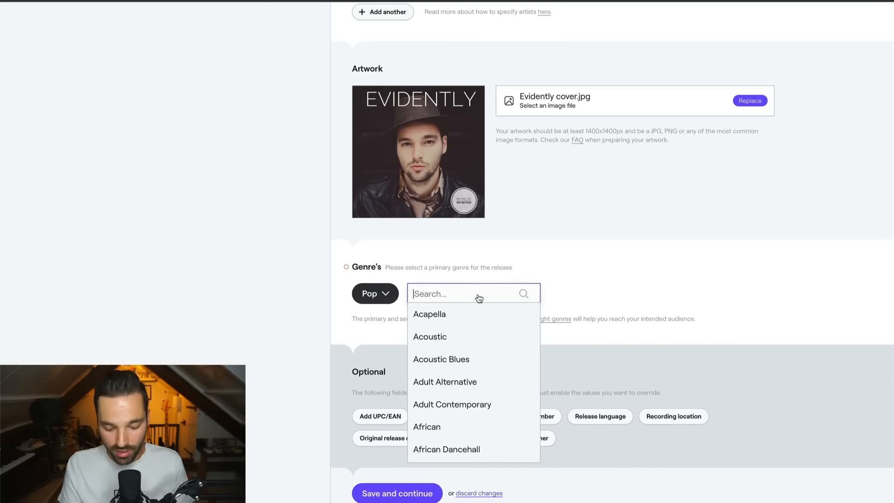
{"action": "type", "text": "sing"}
{"action": "key", "text": "Down"}
{"action": "key", "text": "Down"}
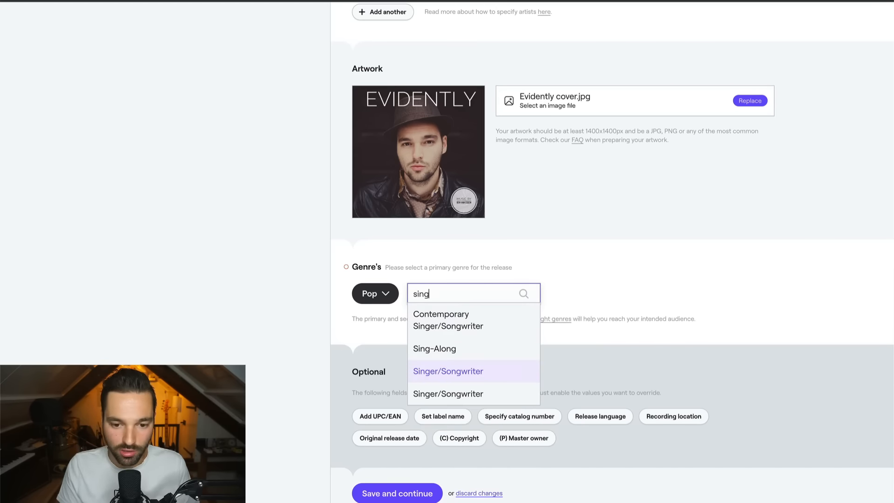
{"action": "key", "text": "Return"}
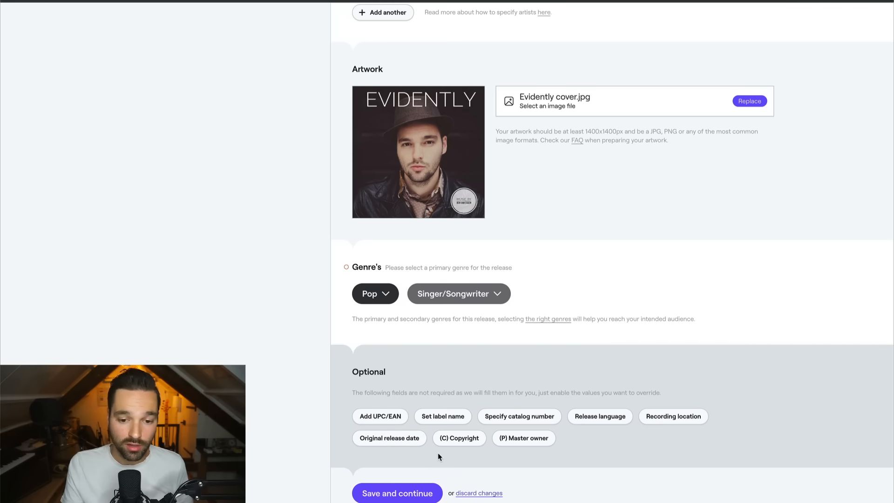
{"action": "left_click", "coordinate": [412, 498]}
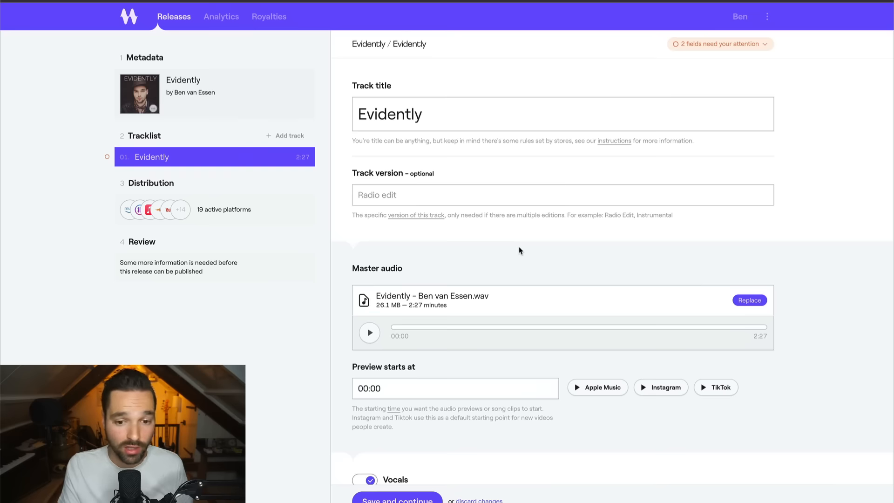
Step: Set the track's audio preview start time to 01:47
{"action": "scroll", "coordinate": [516, 248], "scroll_direction": "down", "scroll_amount": 1}
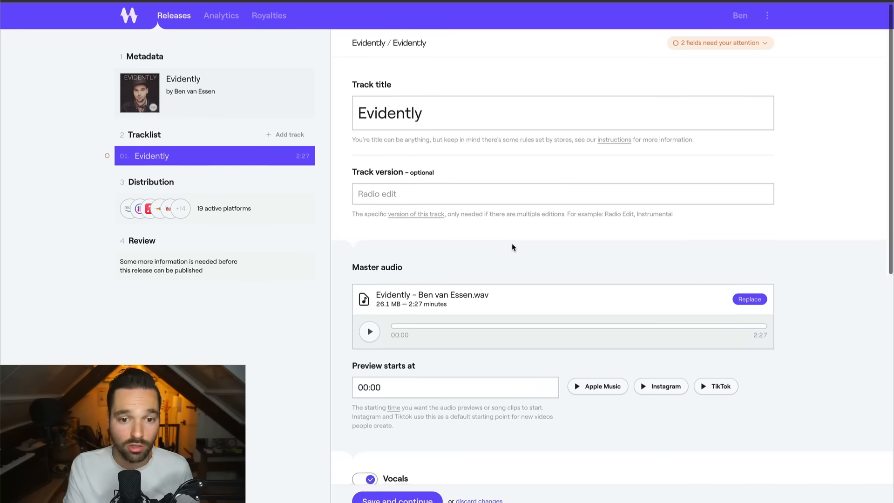
{"action": "scroll", "coordinate": [514, 248], "scroll_direction": "down", "scroll_amount": 1}
{"action": "scroll", "coordinate": [513, 247], "scroll_direction": "up", "scroll_amount": 1}
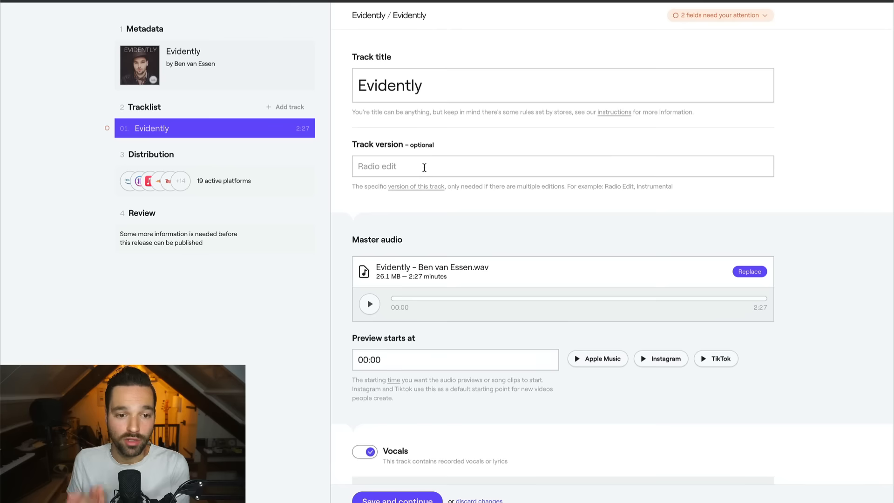
{"action": "scroll", "coordinate": [424, 168], "scroll_direction": "up", "scroll_amount": 1}
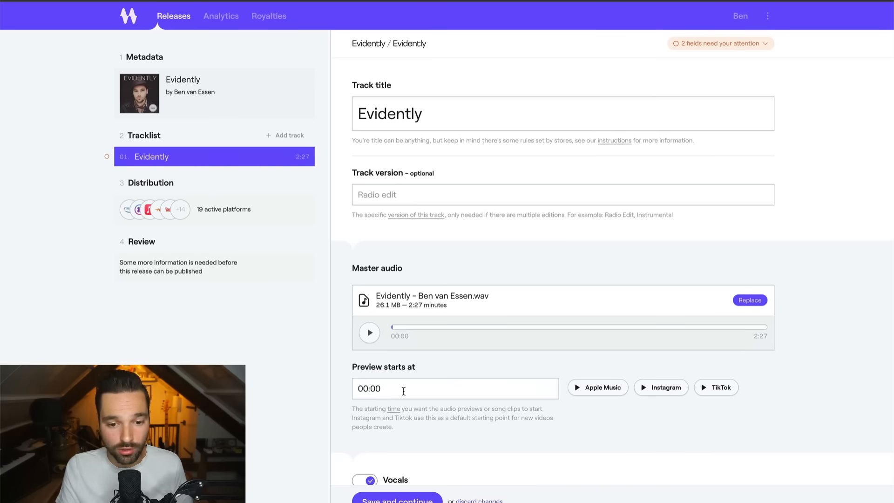
{"action": "left_click_drag", "start_coordinate": [401, 392], "coordinate": [350, 391]}
{"action": "type", "text": "01"}
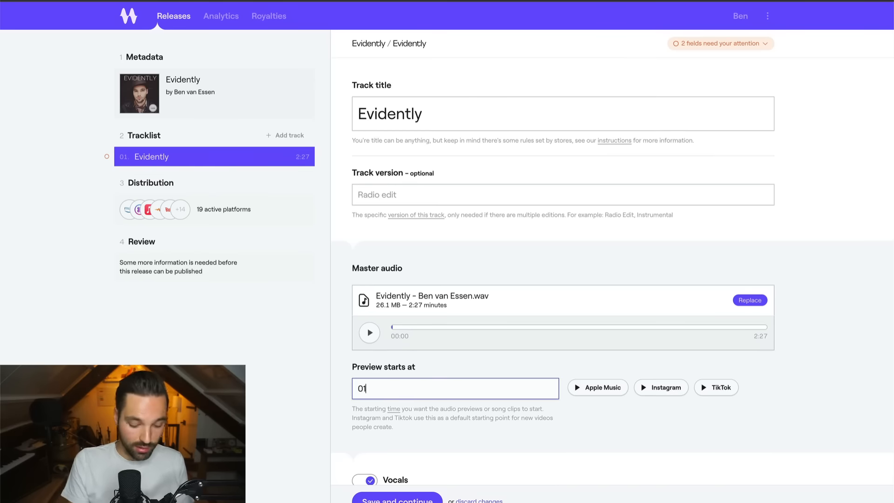
{"action": "type", "text": ":"}
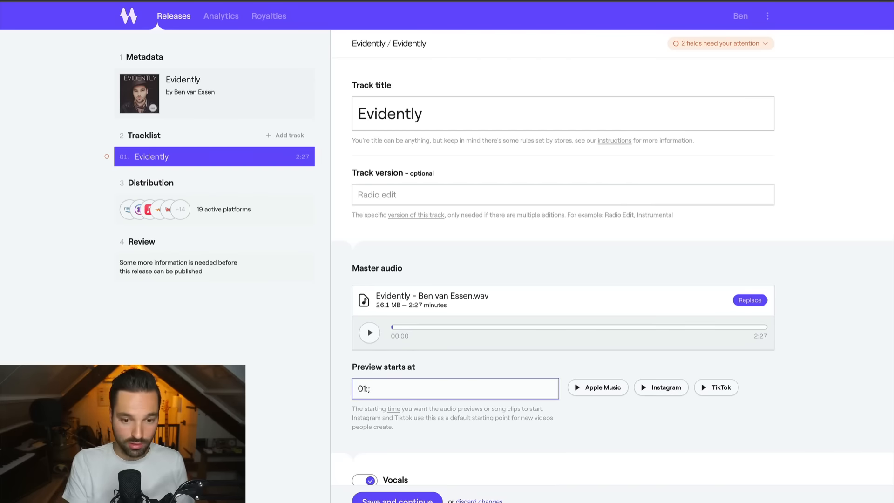
{"action": "type", "text": "47"}
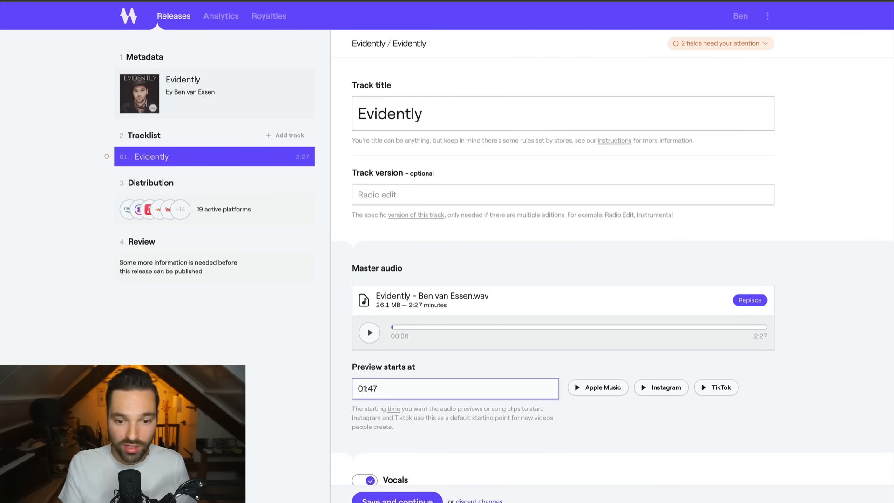
Step: Leave the optional lyrics empty and set the track's explicit rating to Not explicit
{"action": "scroll", "coordinate": [484, 371], "scroll_direction": "down", "scroll_amount": 1}
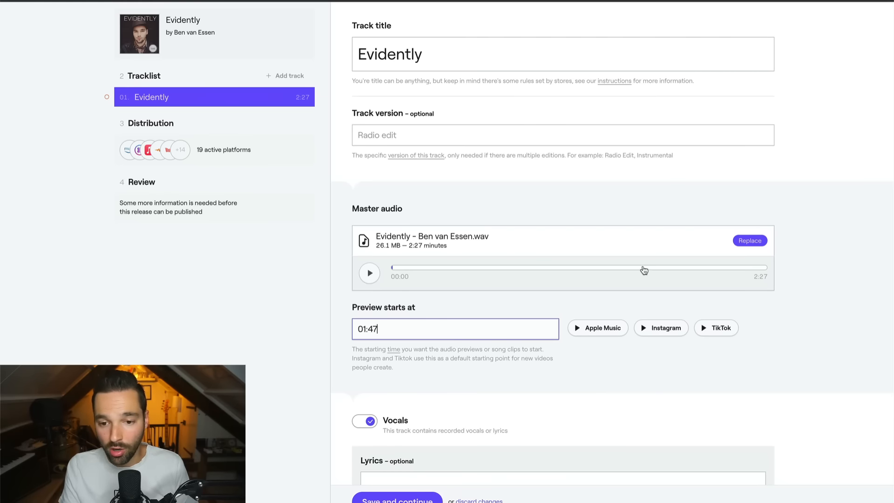
{"action": "scroll", "coordinate": [565, 301], "scroll_direction": "down", "scroll_amount": 5}
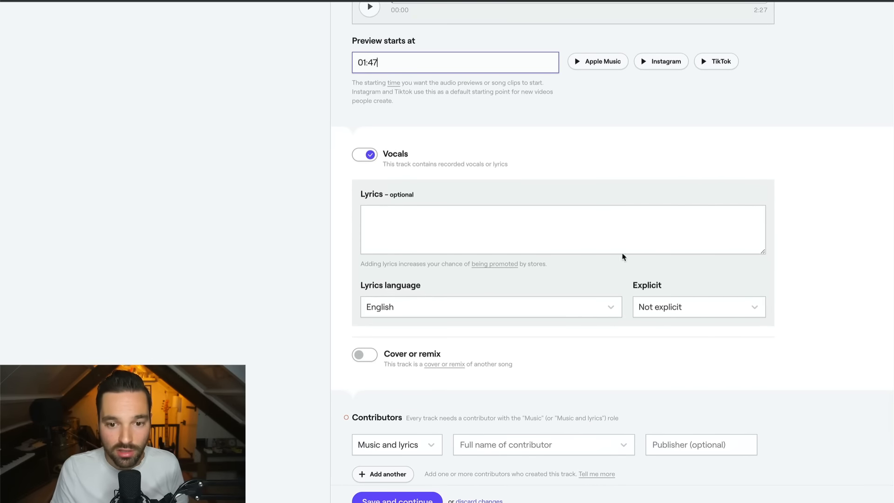
{"action": "left_click", "coordinate": [447, 231]}
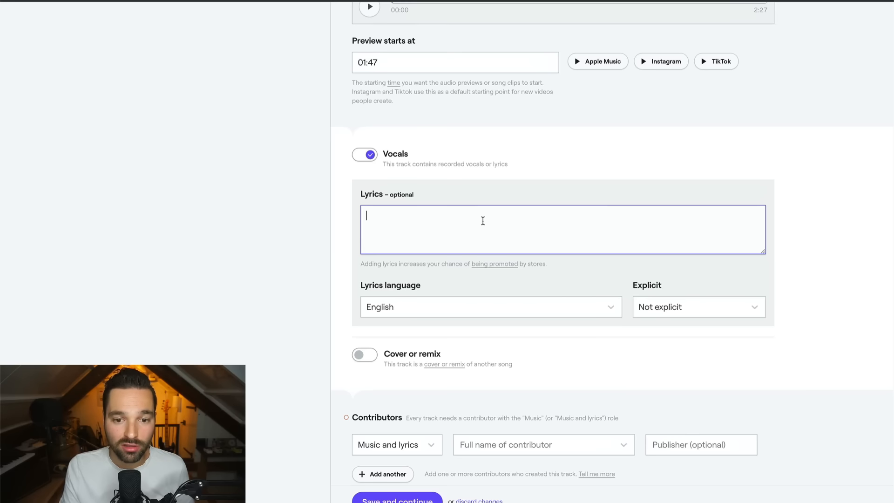
{"action": "scroll", "coordinate": [514, 242], "scroll_direction": "down", "scroll_amount": 1}
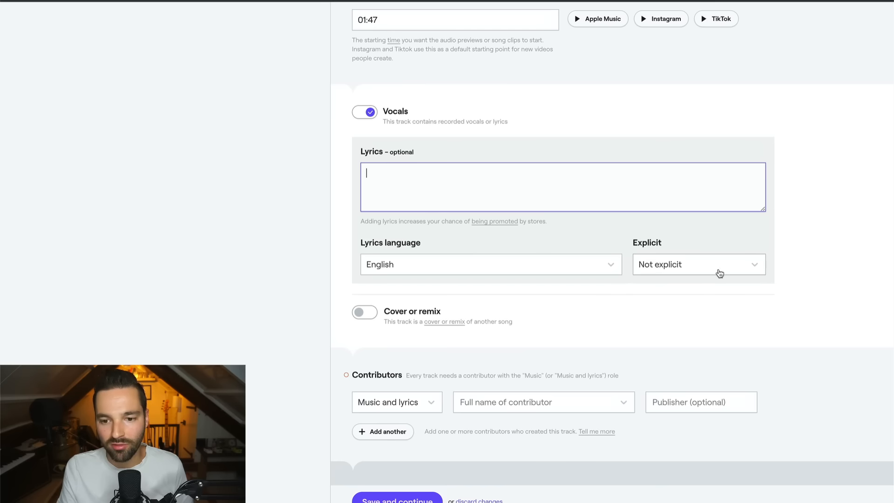
{"action": "left_click", "coordinate": [705, 272]}
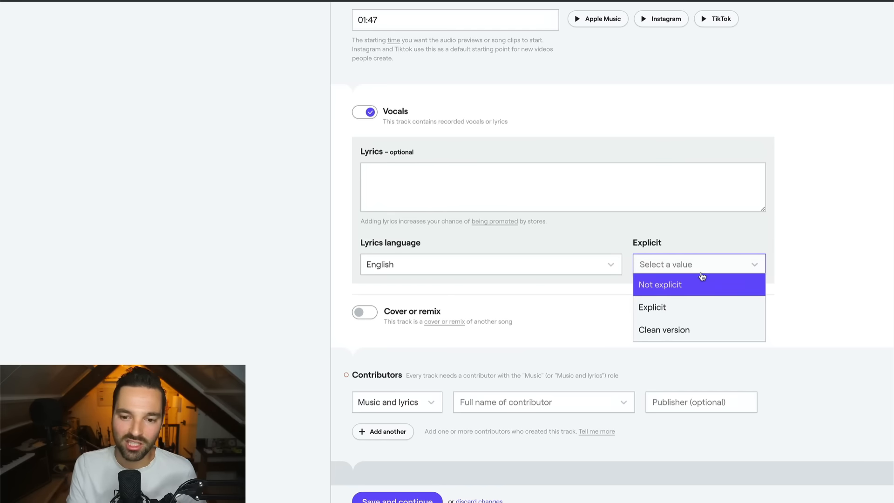
{"action": "left_click", "coordinate": [700, 285]}
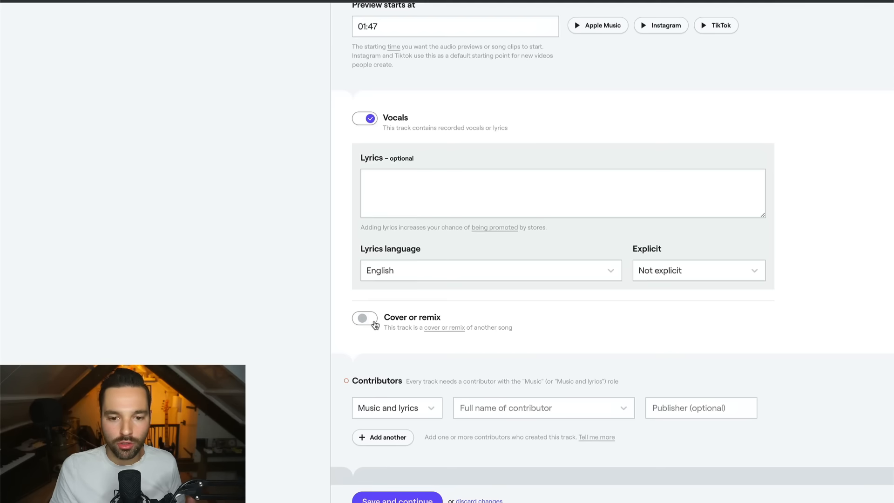
Step: Keep the contributor role as Music and lyrics and select the suggested full name as the track's contributor
{"action": "scroll", "coordinate": [375, 325], "scroll_direction": "down", "scroll_amount": 2}
{"action": "scroll", "coordinate": [425, 338], "scroll_direction": "down", "scroll_amount": 1}
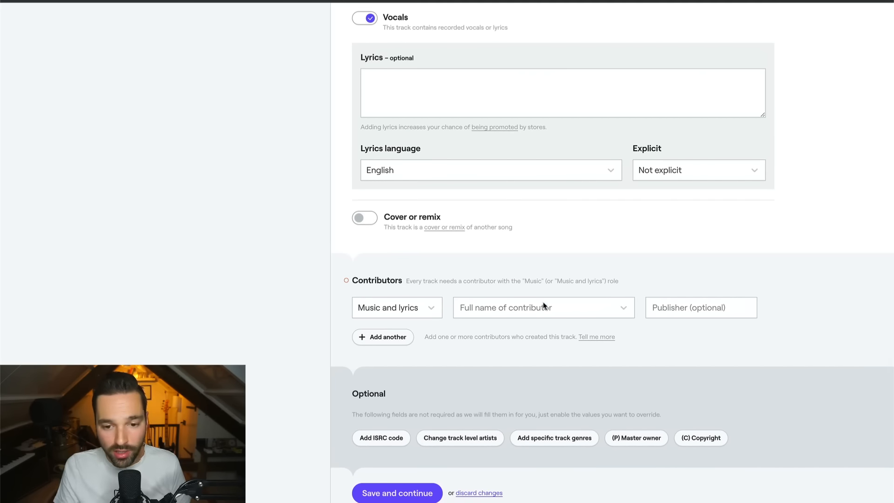
{"action": "left_click", "coordinate": [406, 311]}
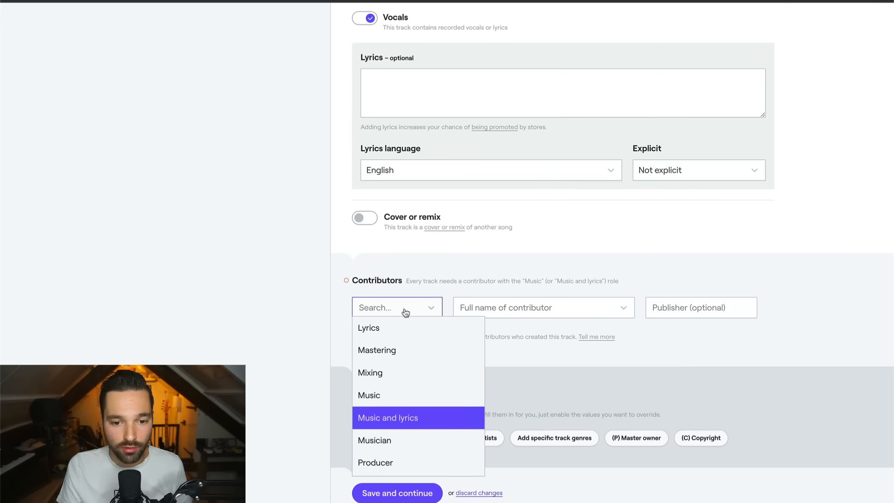
{"action": "scroll", "coordinate": [407, 363], "scroll_direction": "down", "scroll_amount": 1}
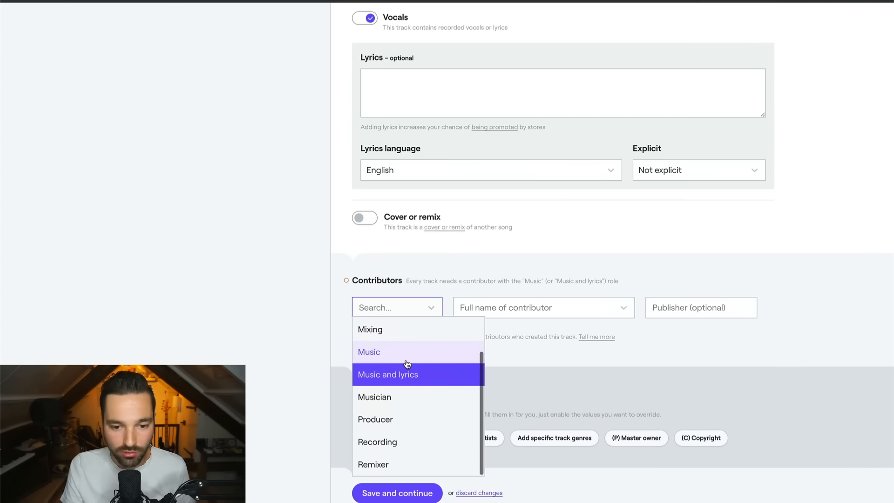
{"action": "left_click", "coordinate": [519, 363]}
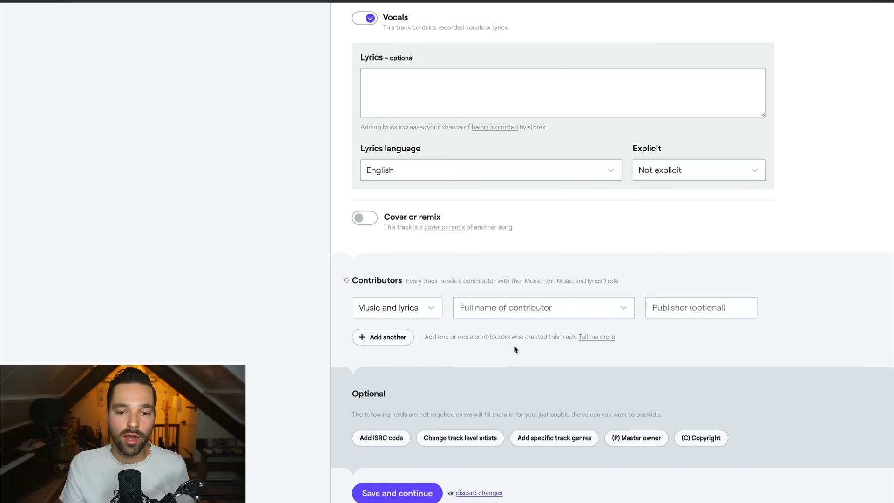
{"action": "left_click", "coordinate": [513, 309]}
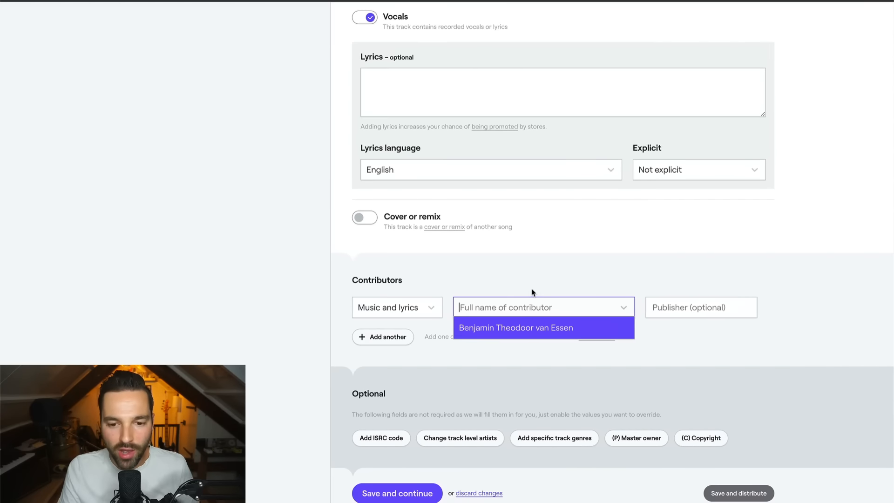
{"action": "left_click", "coordinate": [524, 332]}
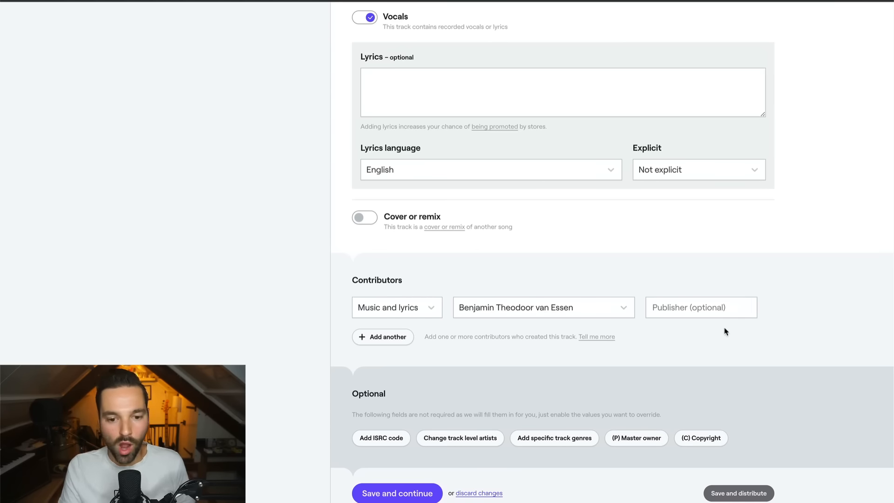
Step: Save the track details without adding an ISRC code and continue to the distribution settings
{"action": "scroll", "coordinate": [487, 393], "scroll_direction": "down", "scroll_amount": 1}
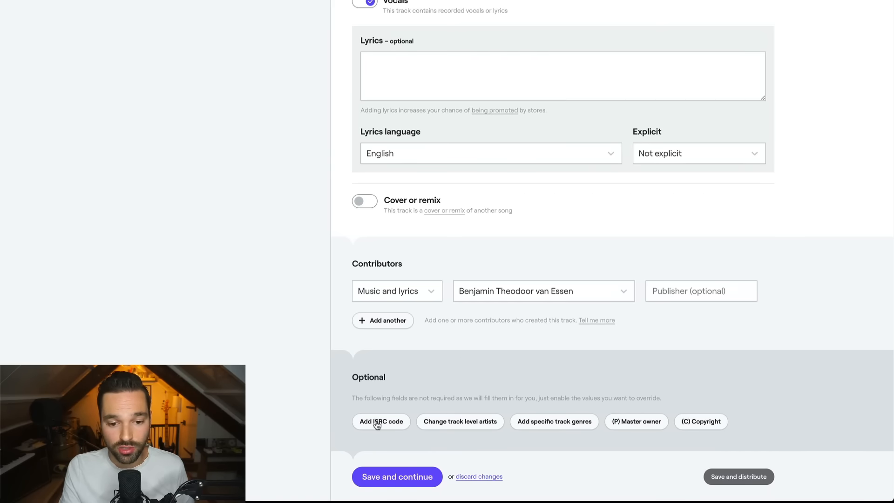
{"action": "left_click", "coordinate": [397, 426]}
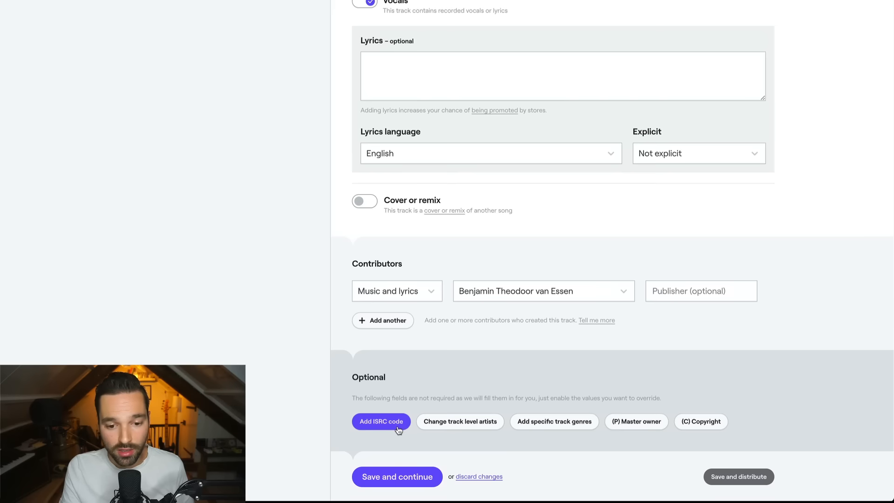
{"action": "left_click", "coordinate": [414, 476]}
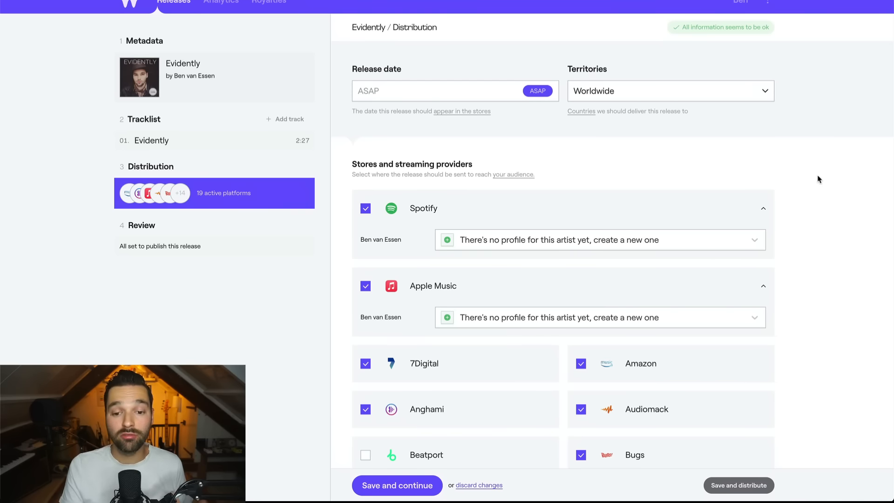
Step: Check the selected stores, social channels and recognition services, keep the ASAP release date and Worldwide territories, and save to continue to the review
{"action": "scroll", "coordinate": [822, 184], "scroll_direction": "down", "scroll_amount": 2}
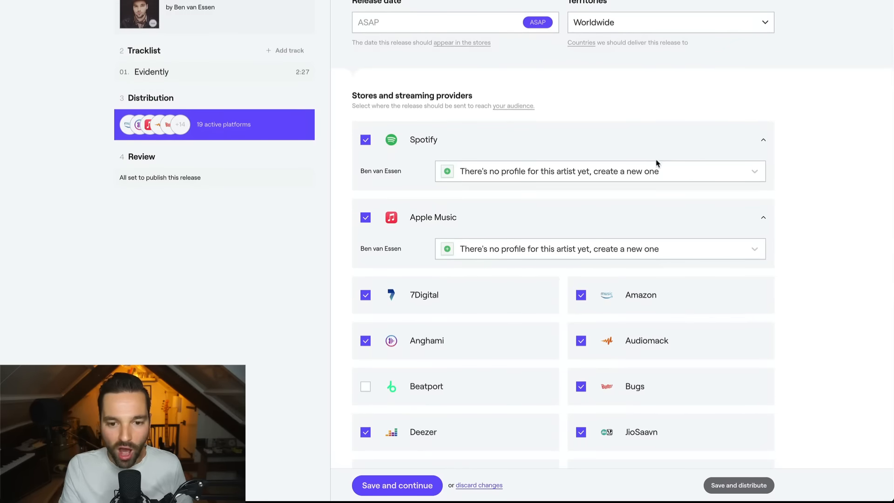
{"action": "scroll", "coordinate": [654, 166], "scroll_direction": "down", "scroll_amount": 4}
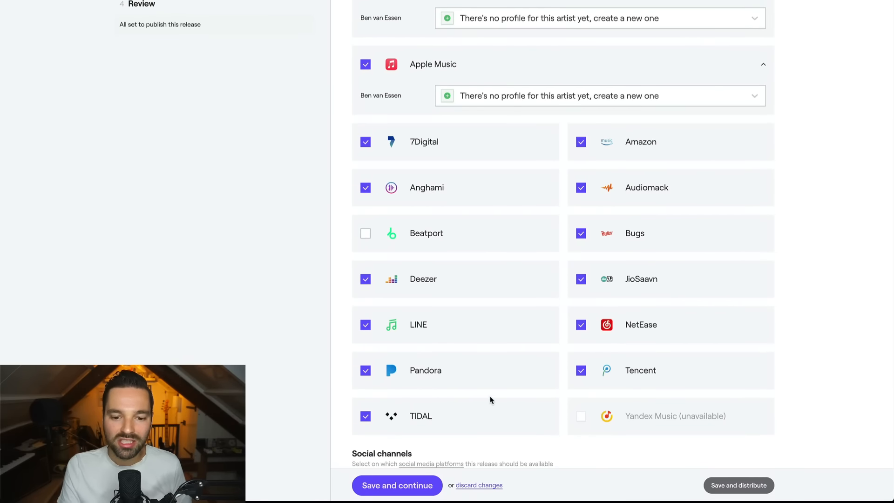
{"action": "scroll", "coordinate": [495, 404], "scroll_direction": "down", "scroll_amount": 4}
{"action": "scroll", "coordinate": [495, 404], "scroll_direction": "down", "scroll_amount": 1}
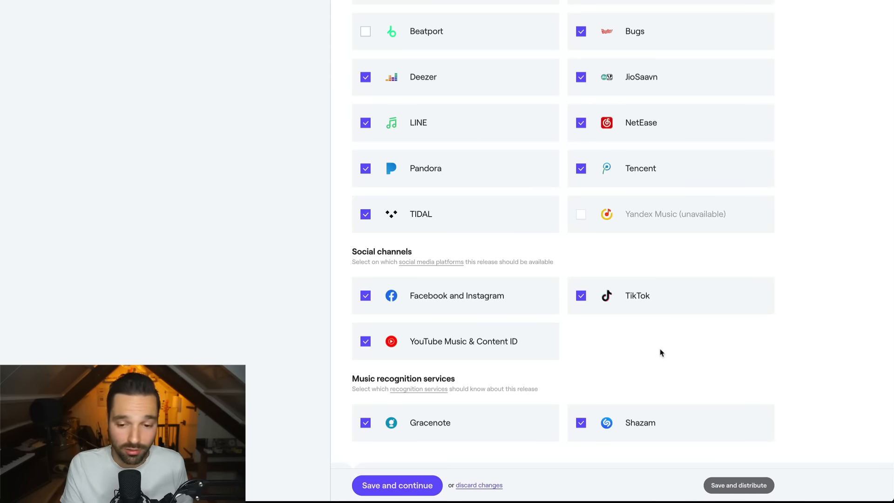
{"action": "scroll", "coordinate": [662, 353], "scroll_direction": "up", "scroll_amount": 10}
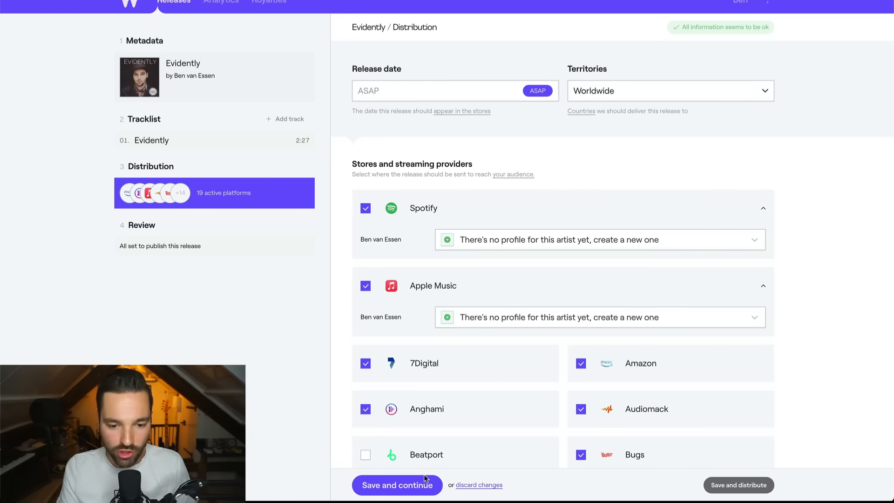
{"action": "left_click", "coordinate": [415, 485]}
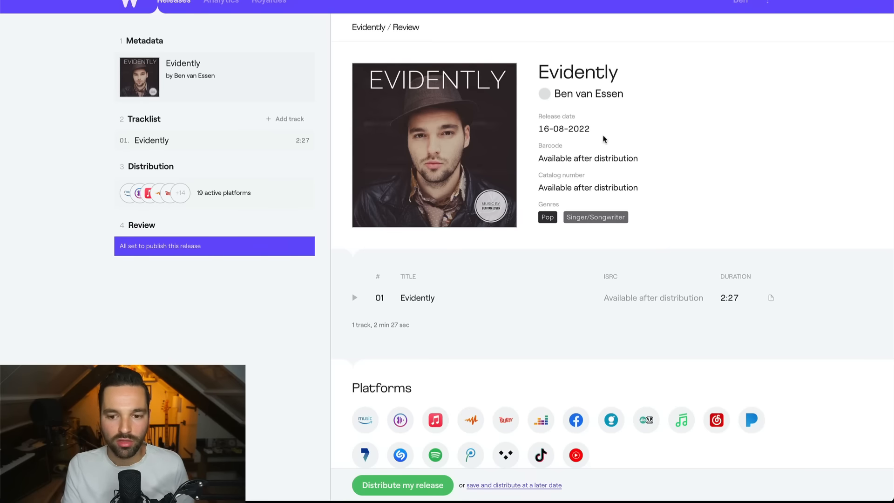
Step: Review the release summary, accept the terms and conditions, confirm the rights to distribute the content, and submit the release for distribution
{"action": "scroll", "coordinate": [509, 250], "scroll_direction": "down", "scroll_amount": 5}
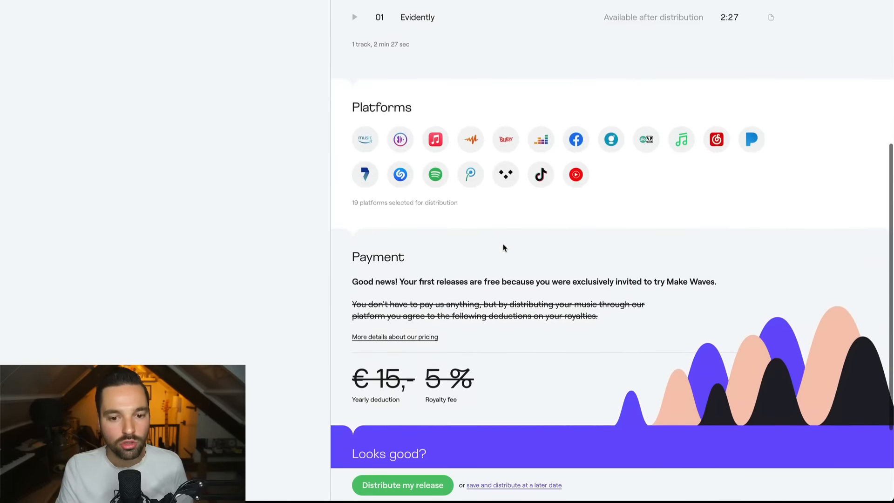
{"action": "scroll", "coordinate": [504, 247], "scroll_direction": "down", "scroll_amount": 2}
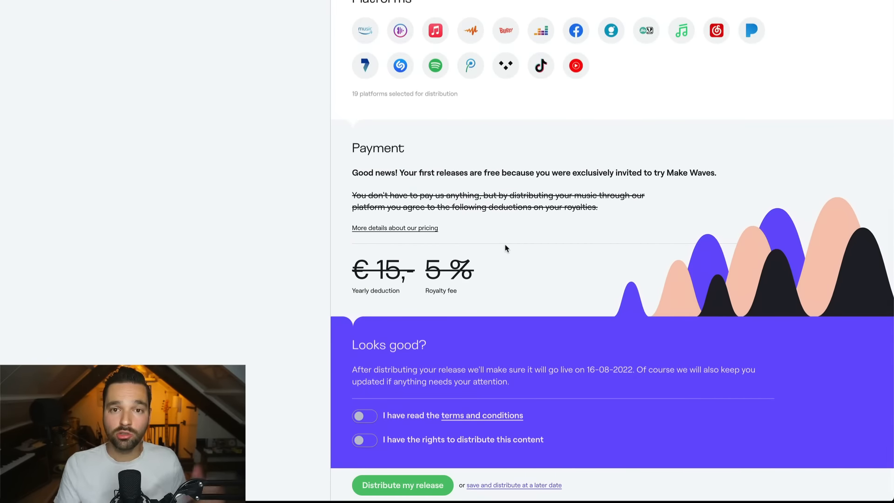
{"action": "scroll", "coordinate": [505, 248], "scroll_direction": "down", "scroll_amount": 1}
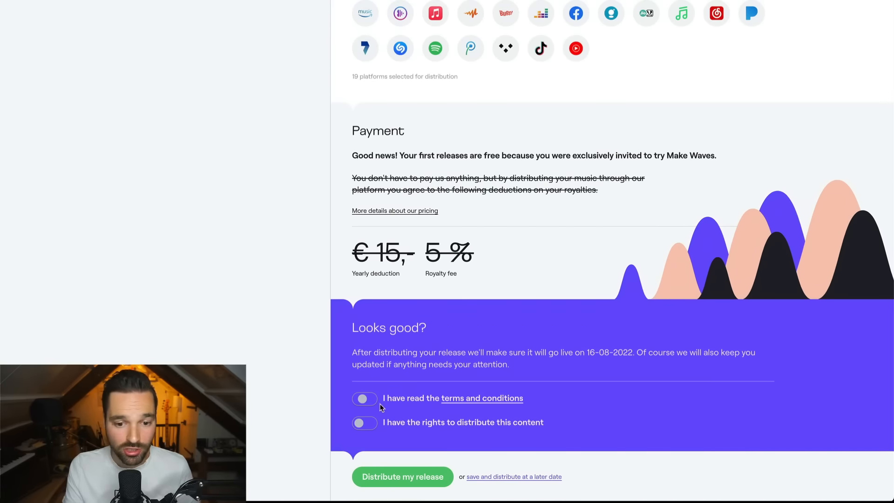
{"action": "left_click", "coordinate": [363, 399]}
{"action": "left_click", "coordinate": [365, 425]}
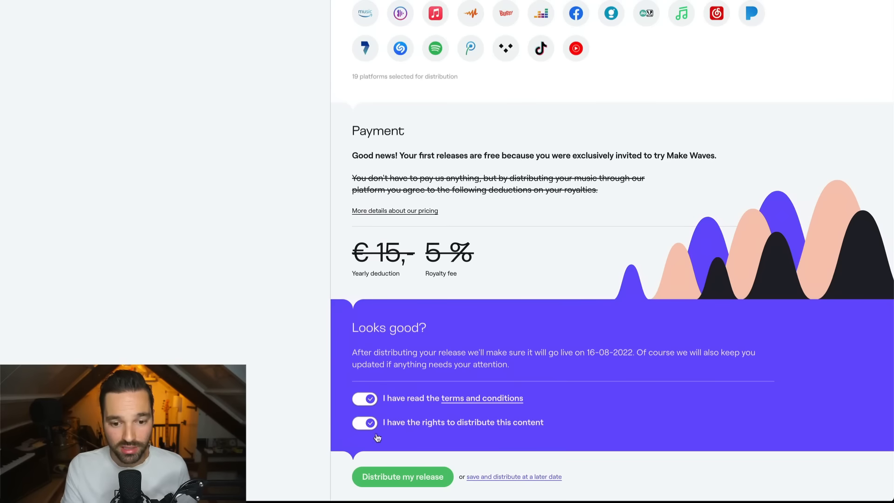
{"action": "left_click", "coordinate": [424, 484]}
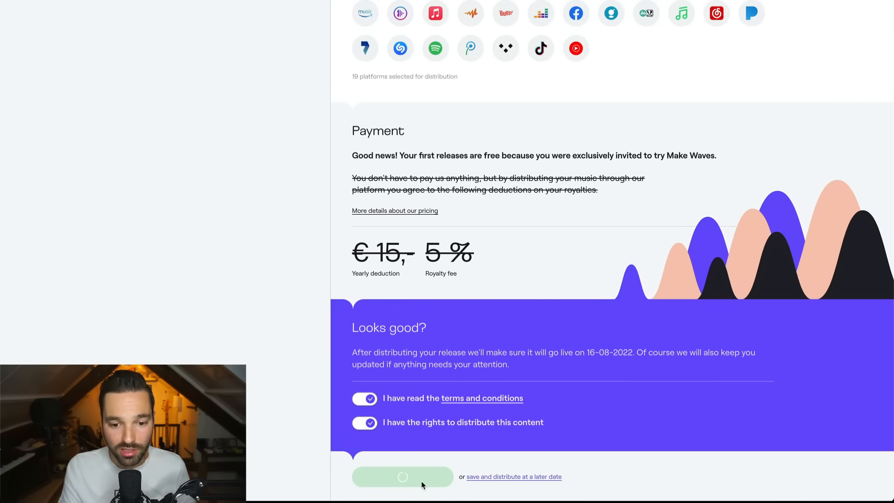